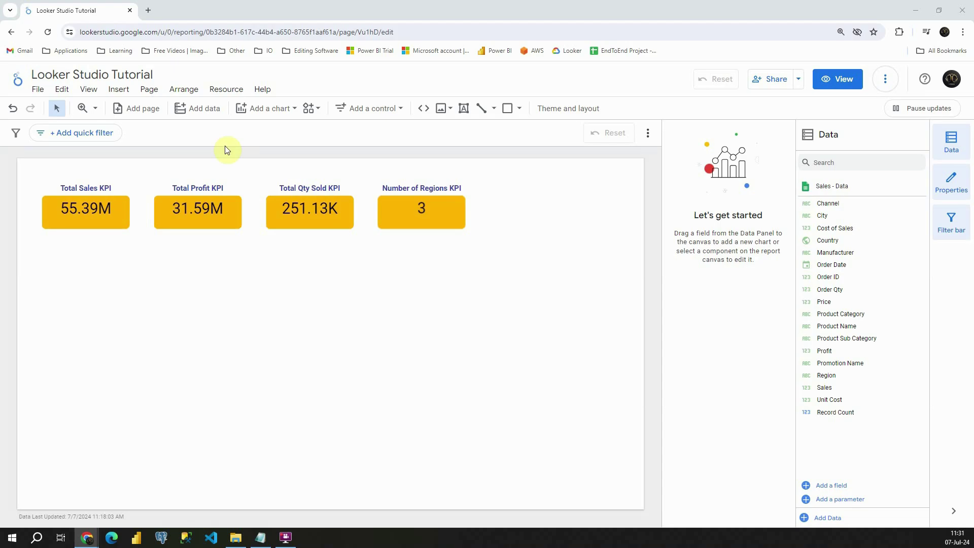
# Open the Add a control menu to see the available control types
pyautogui.click(385, 109)
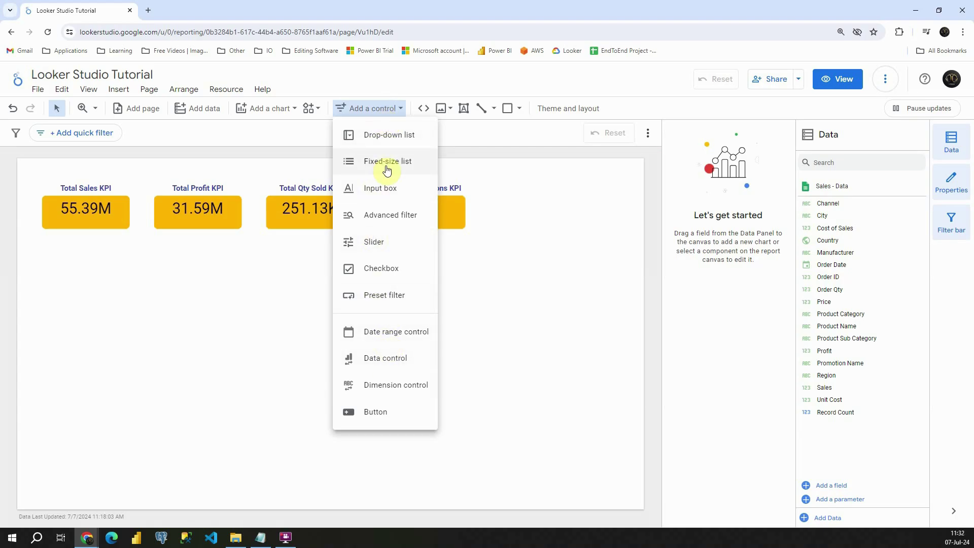
# Add a Channel drop-down below the KPI cards, filtered to Phone only (3.58M, 2.04M, 17.92K)
pyautogui.click(383, 136)
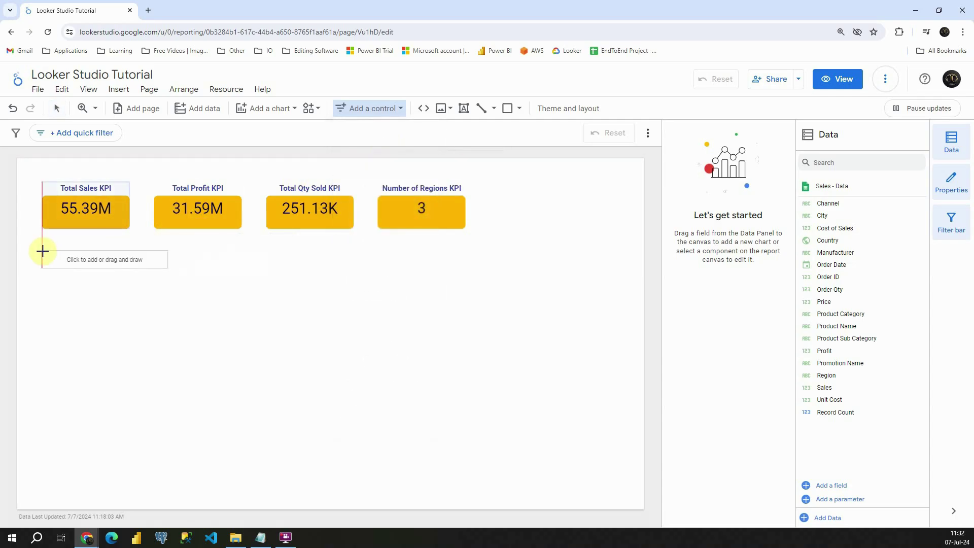
pyautogui.click(43, 253)
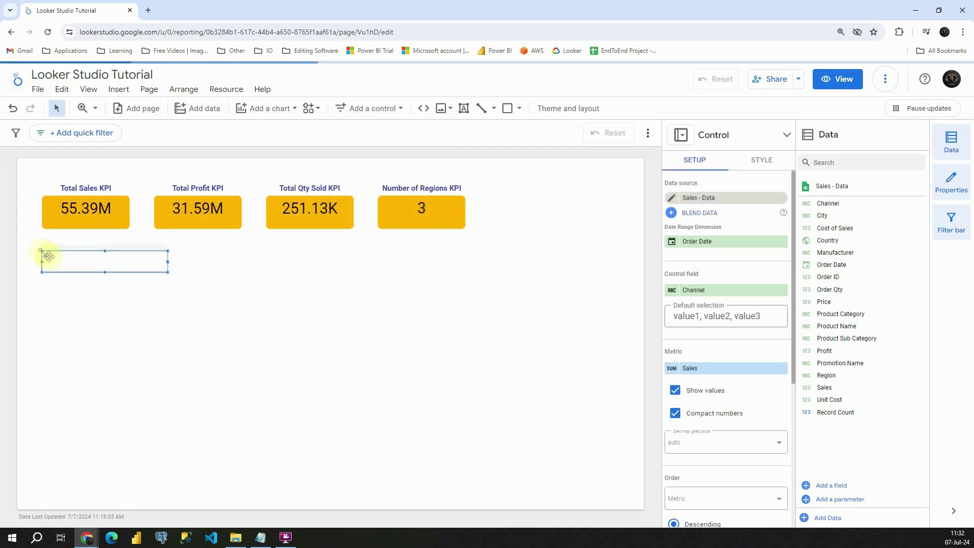
pyautogui.click(74, 262)
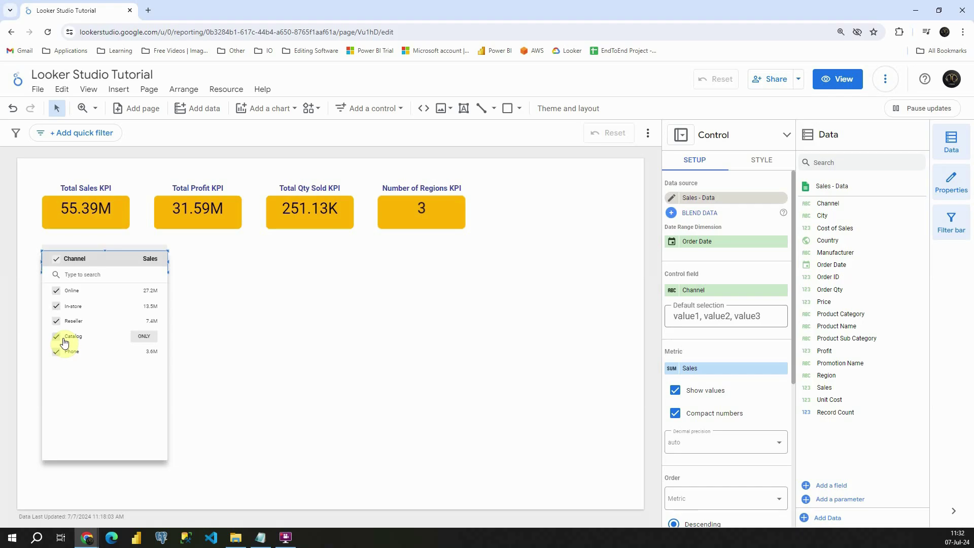
pyautogui.click(55, 290)
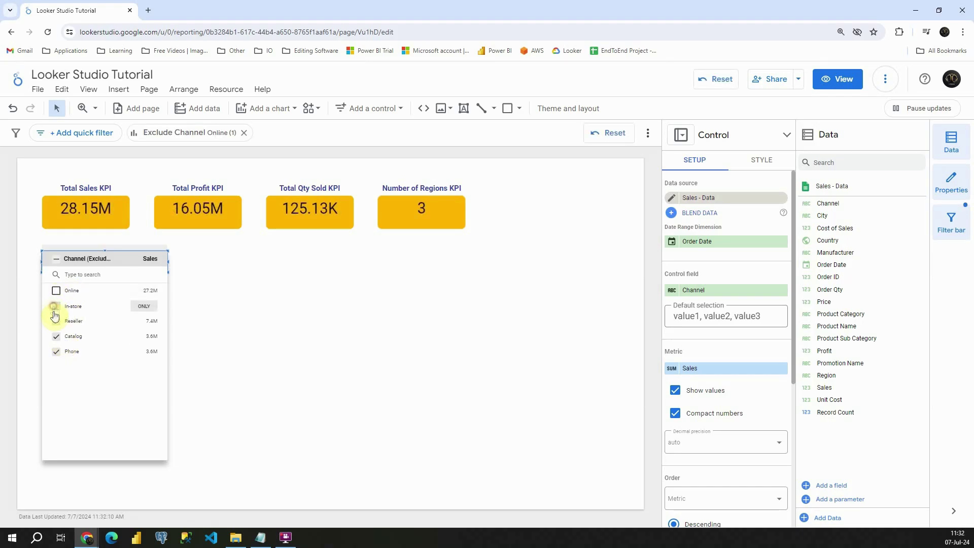
pyautogui.click(56, 306)
pyautogui.click(55, 321)
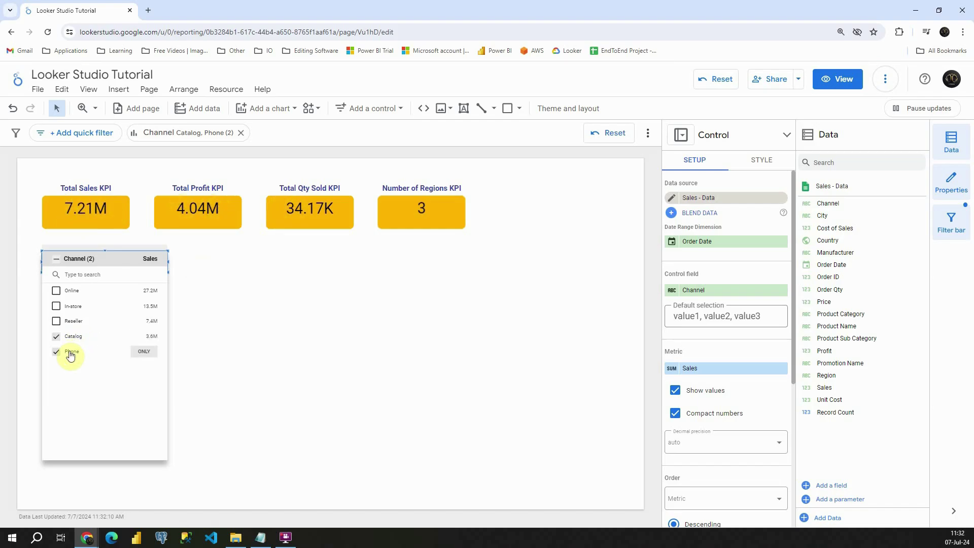
pyautogui.click(56, 337)
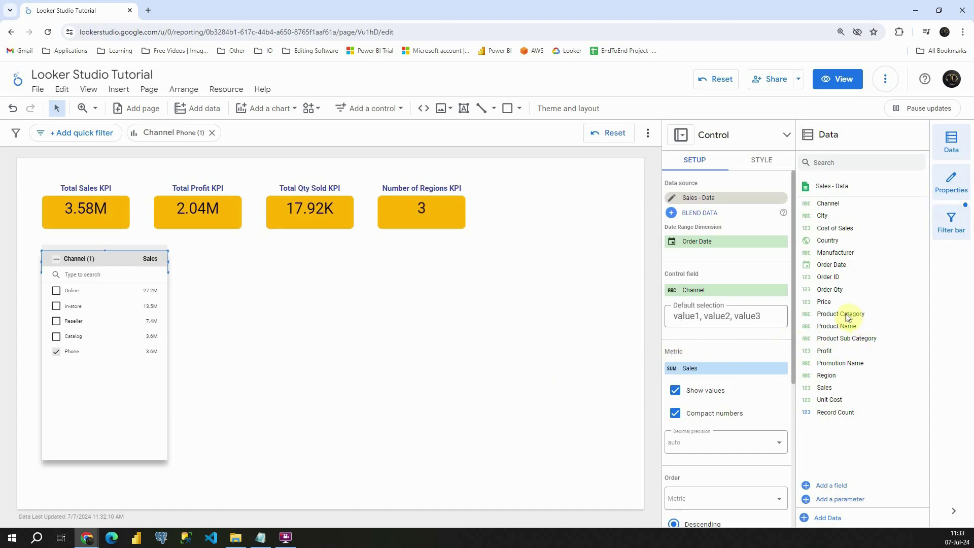
# Switch the control's field to Product Category and tick all six categories to restore 55.39M sales
pyautogui.moveTo(868, 315); pyautogui.dragTo(727, 292)
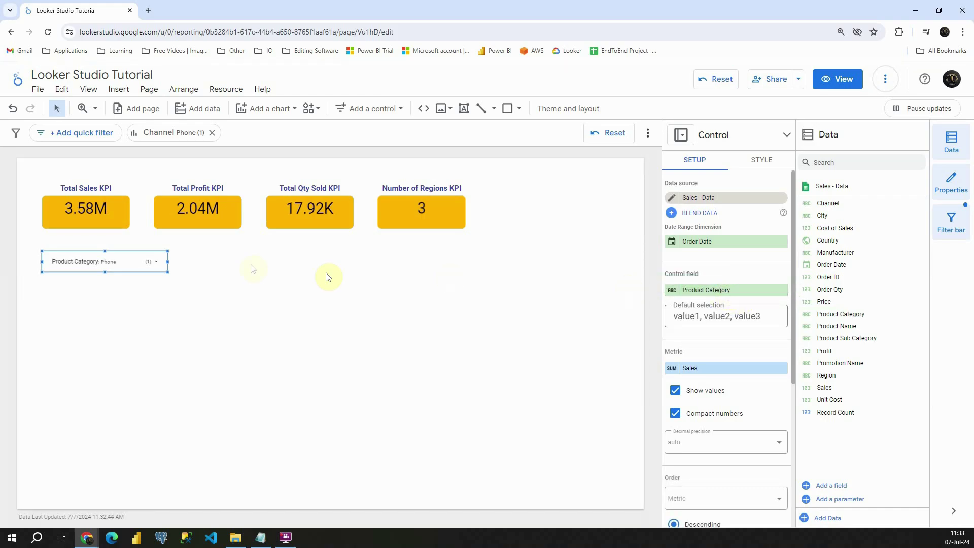
pyautogui.click(156, 261)
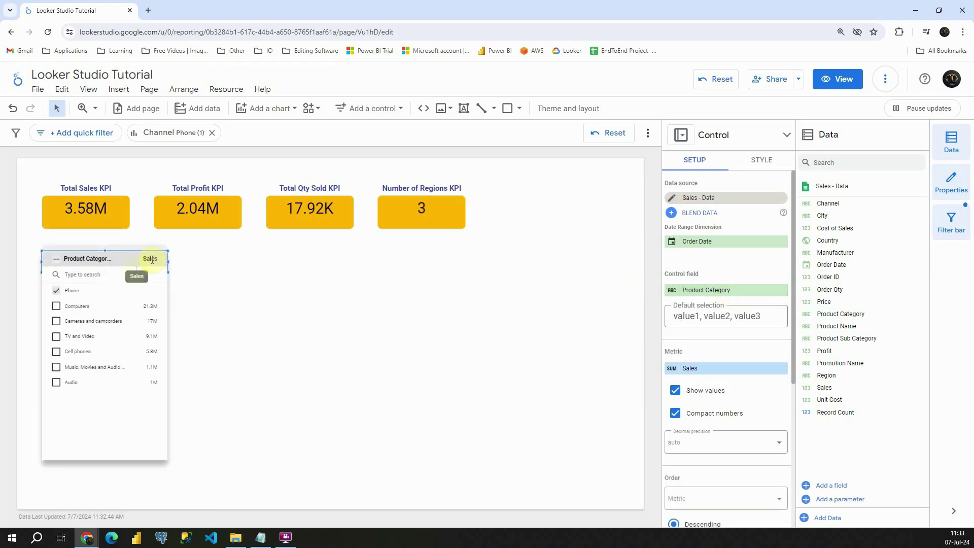
pyautogui.click(57, 307)
pyautogui.click(56, 321)
pyautogui.click(57, 336)
pyautogui.click(56, 336)
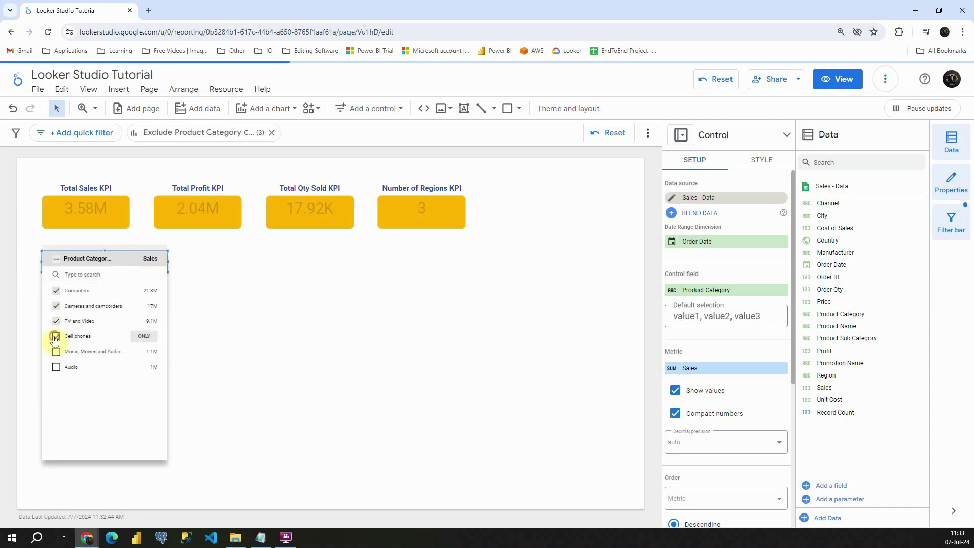
pyautogui.click(56, 352)
pyautogui.click(56, 367)
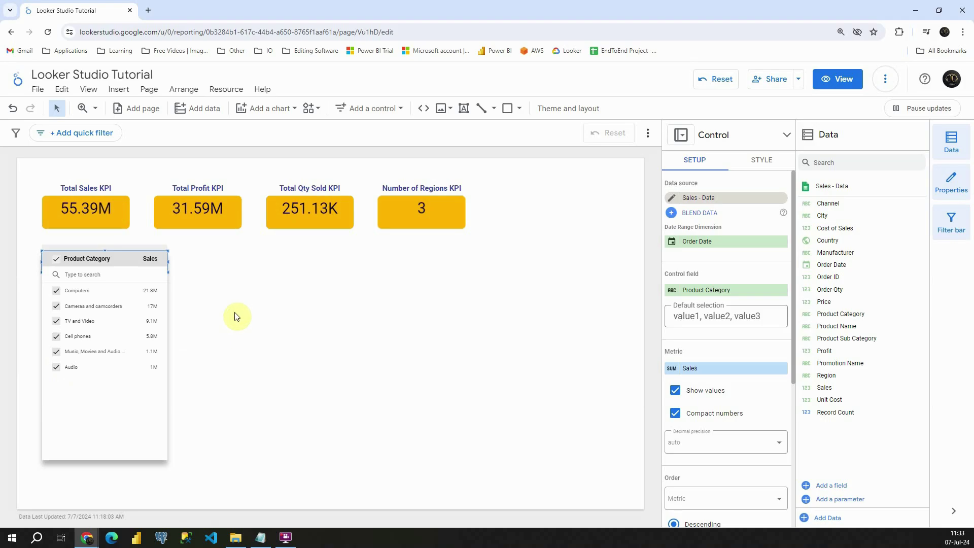
pyautogui.click(687, 316)
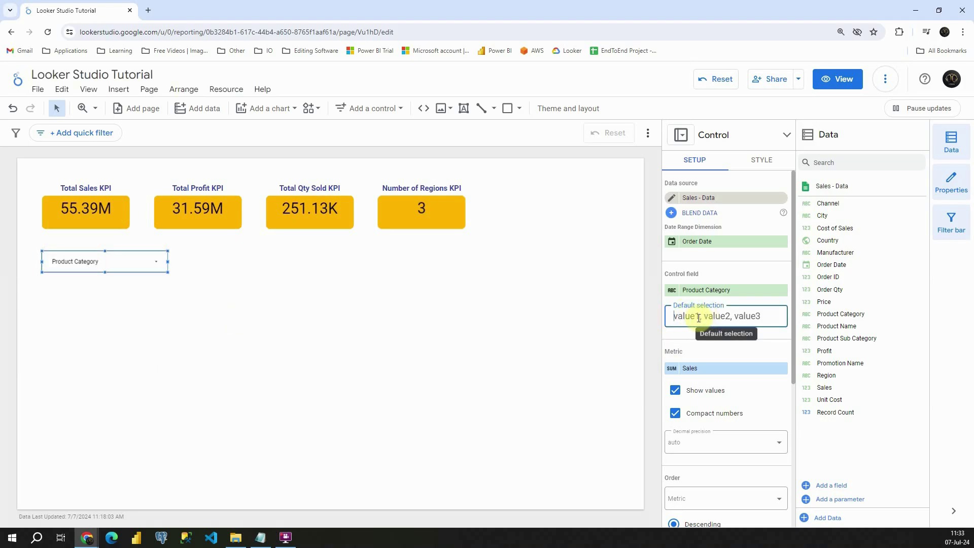
pyautogui.click(131, 262)
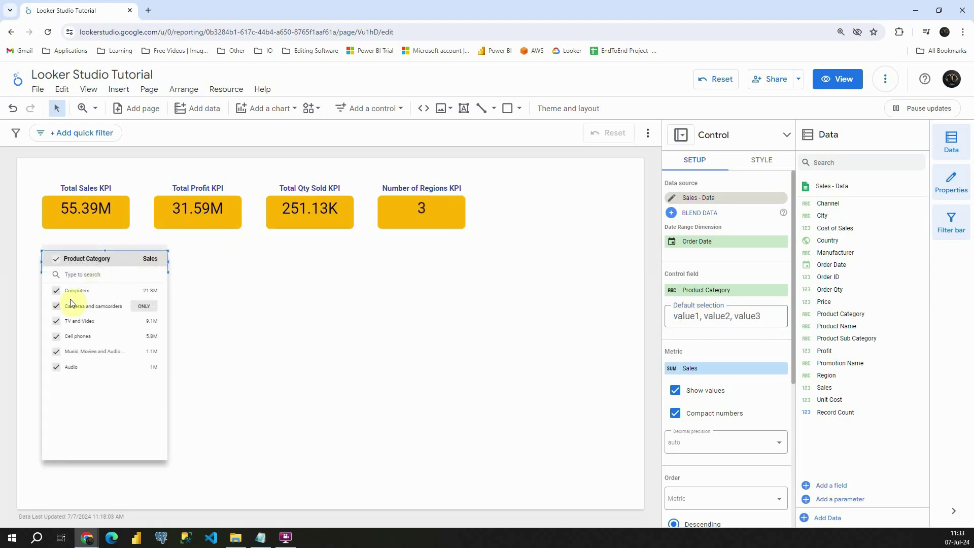
pyautogui.click(687, 317)
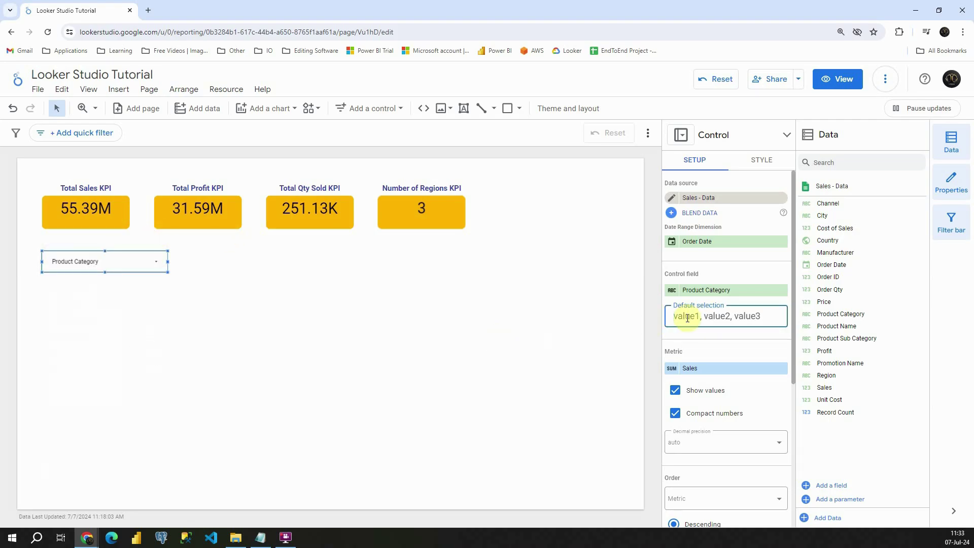
pyautogui.write('Computers')
pyautogui.click(58, 261)
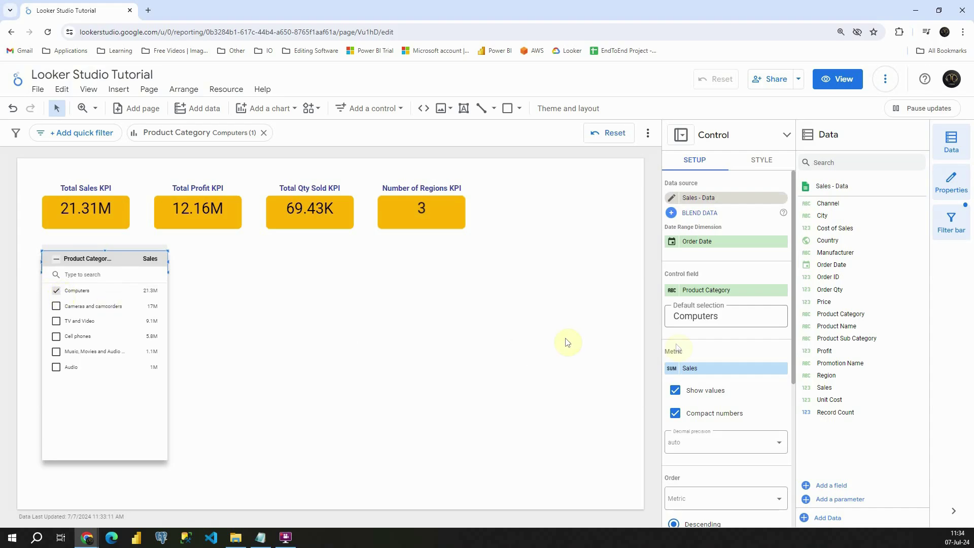
pyautogui.click(708, 319)
pyautogui.doubleClick(708, 317)
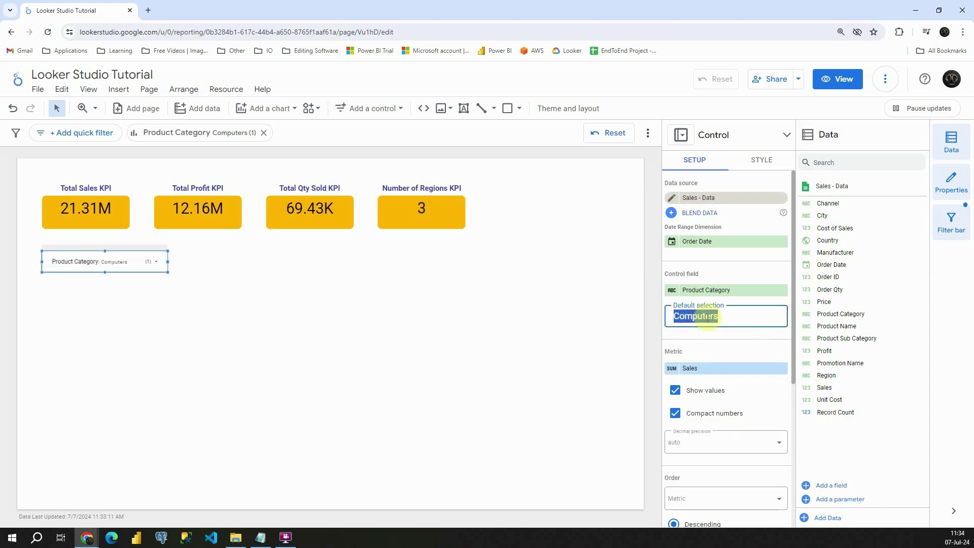
pyautogui.press('BackSpace')
pyautogui.click(344, 254)
pyautogui.click(144, 260)
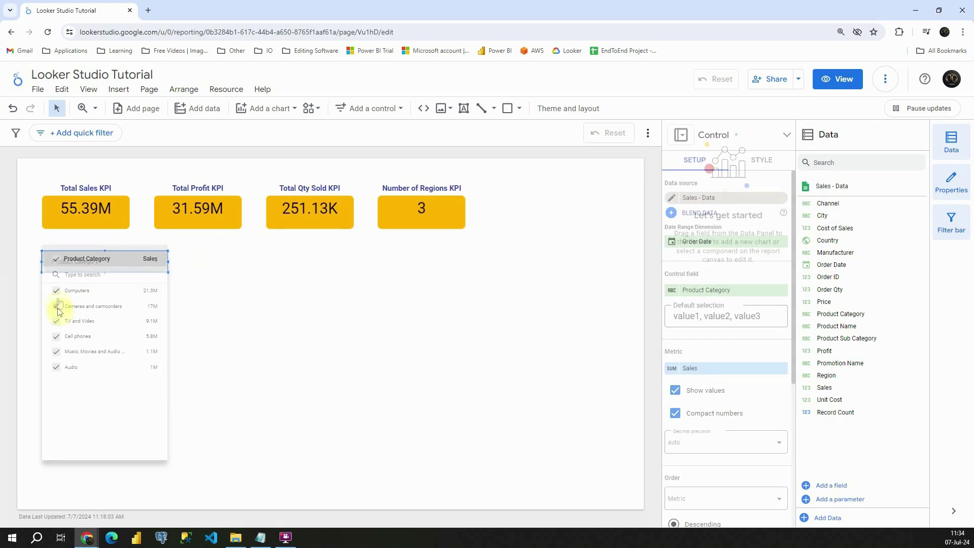
pyautogui.click(341, 326)
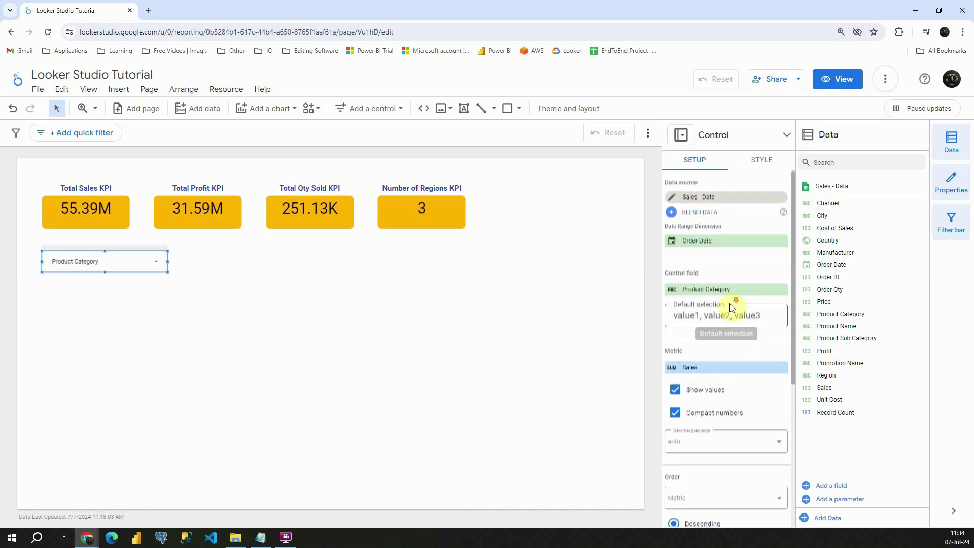
pyautogui.scroll(-2, 730, 303)
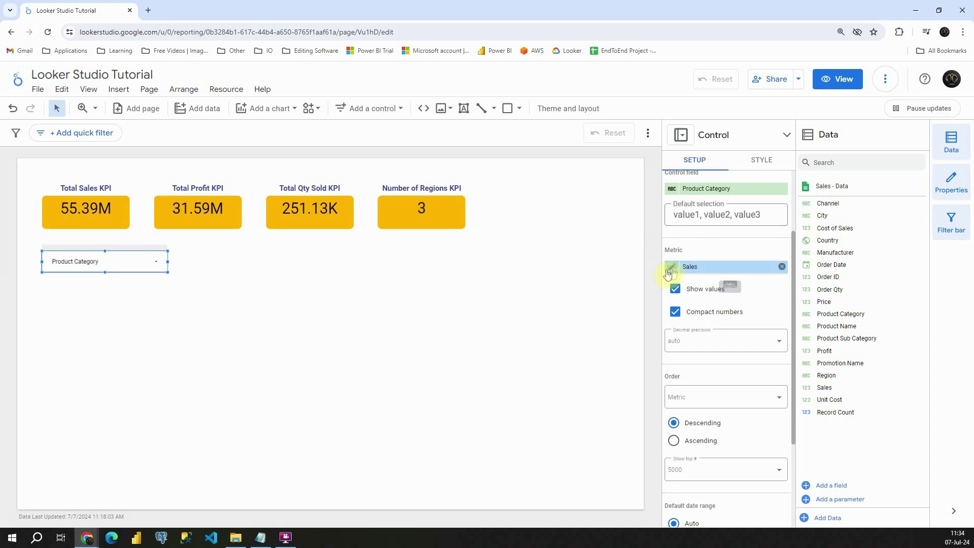
# Turn off Show values so the Product Category list shows no sales figures
pyautogui.click(151, 262)
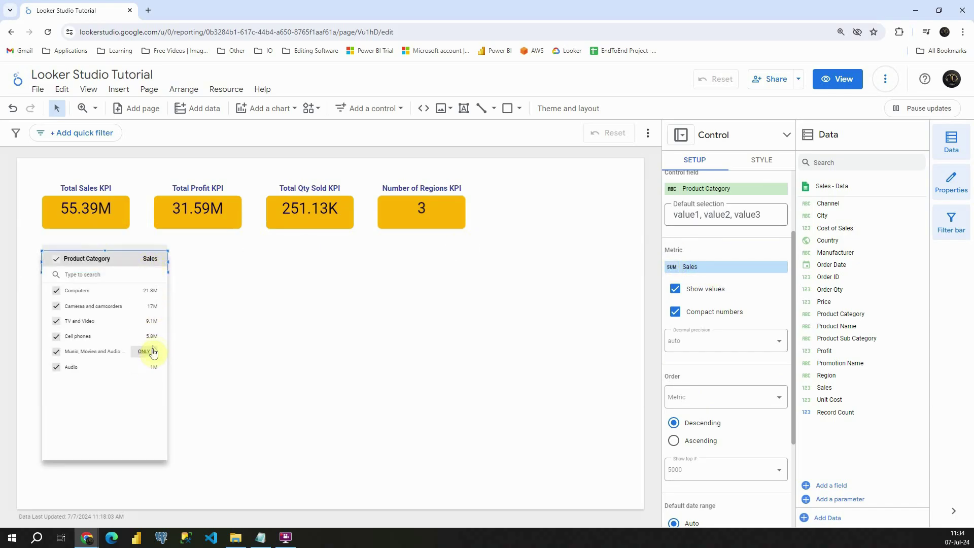
pyautogui.click(675, 289)
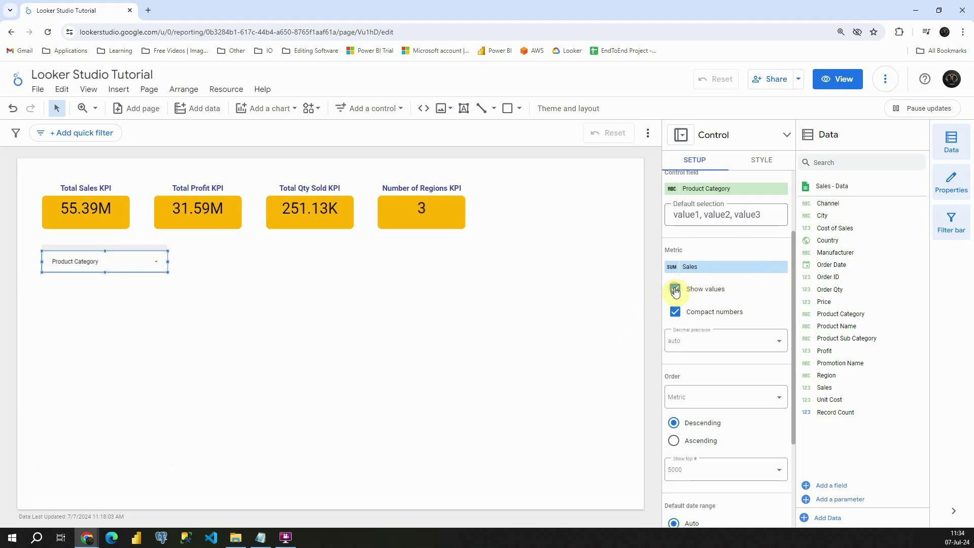
pyautogui.click(675, 289)
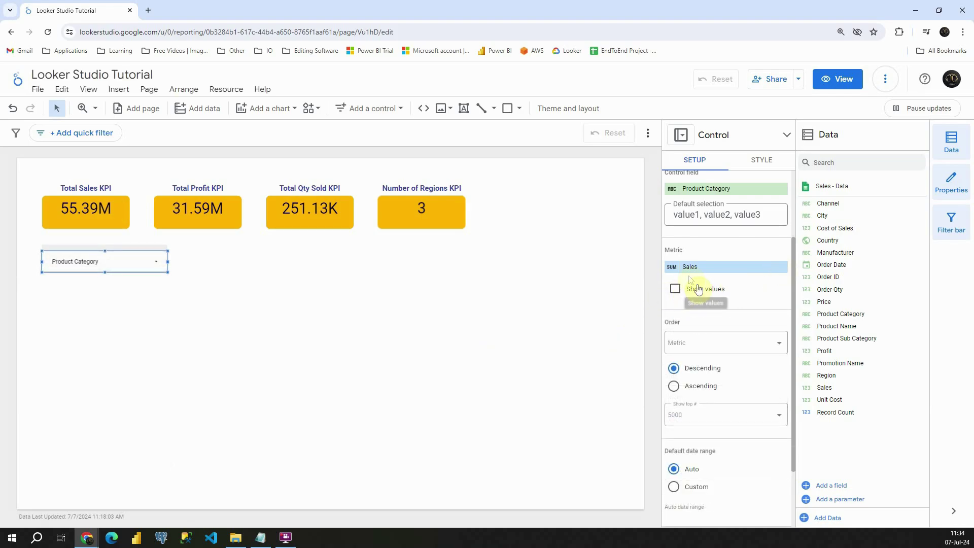
pyautogui.click(157, 263)
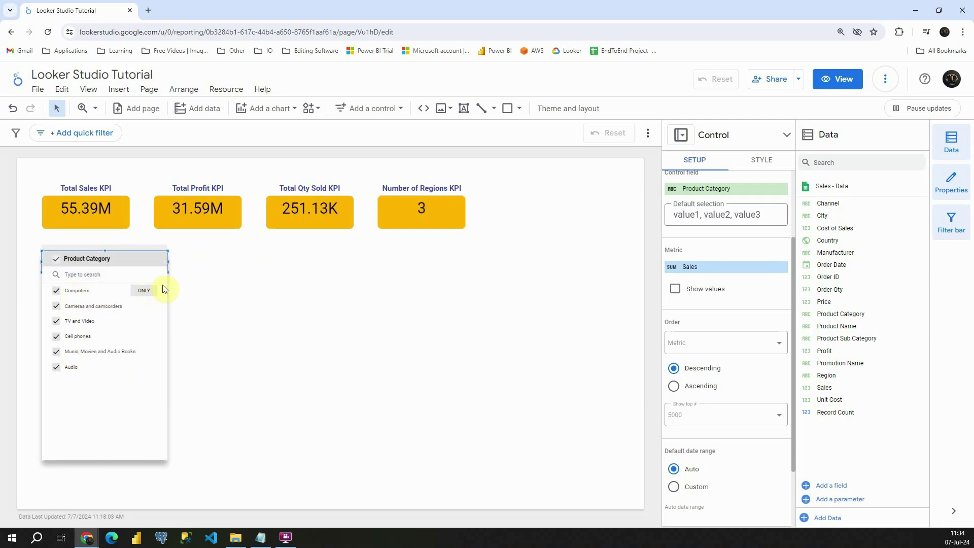
pyautogui.click(733, 308)
# Sort the Product Category list by dimension instead of by metric
pyautogui.scroll(-2, 716, 339)
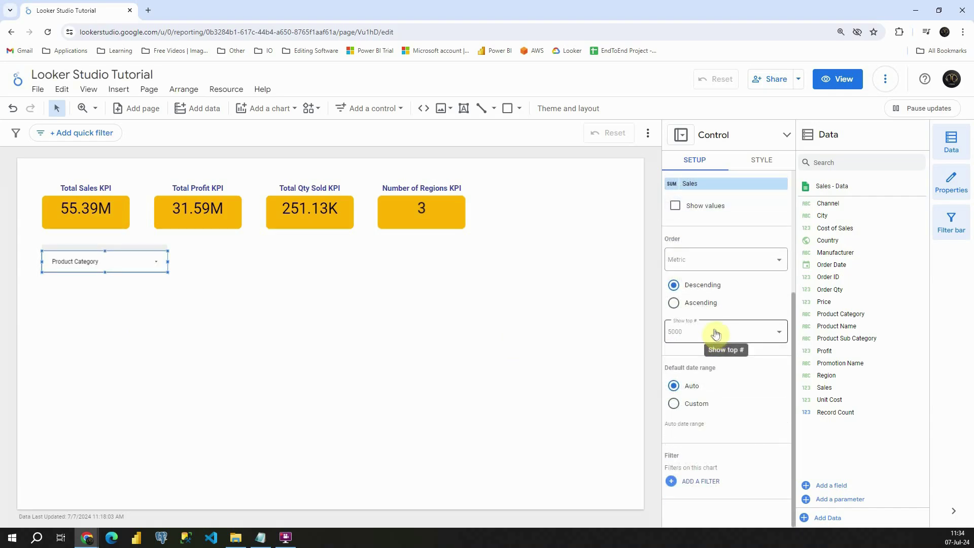
pyautogui.click(724, 261)
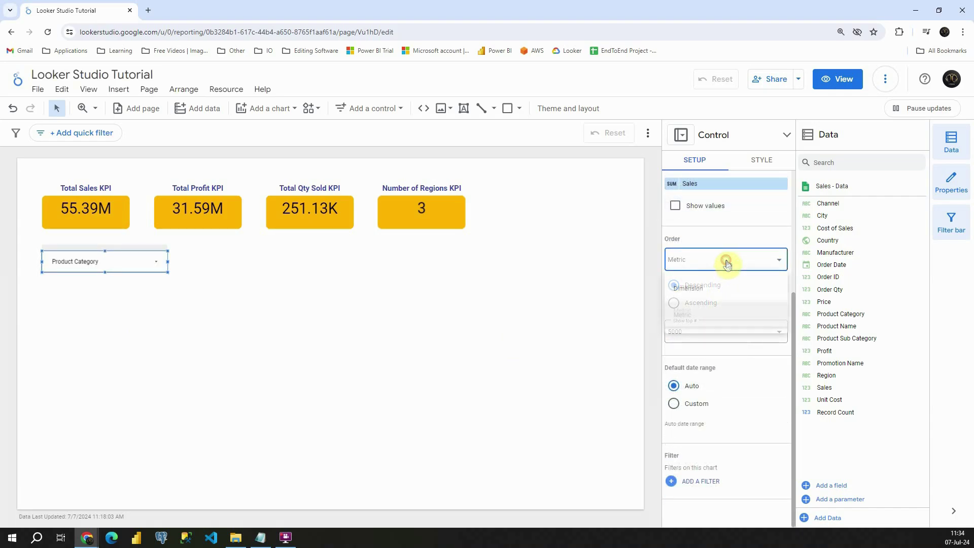
pyautogui.click(713, 288)
pyautogui.click(150, 261)
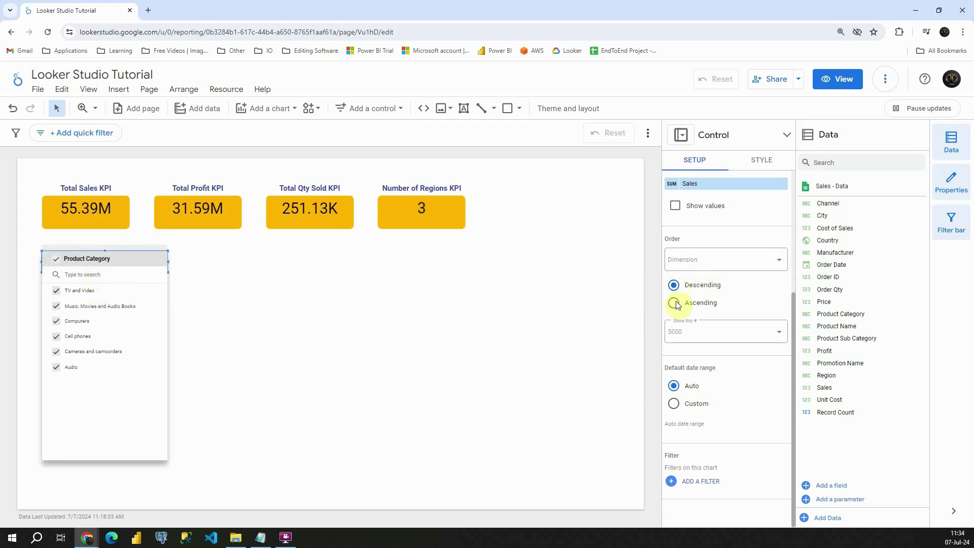
# Set the order to Ascending so Audio comes first and TV and Video last
pyautogui.click(147, 264)
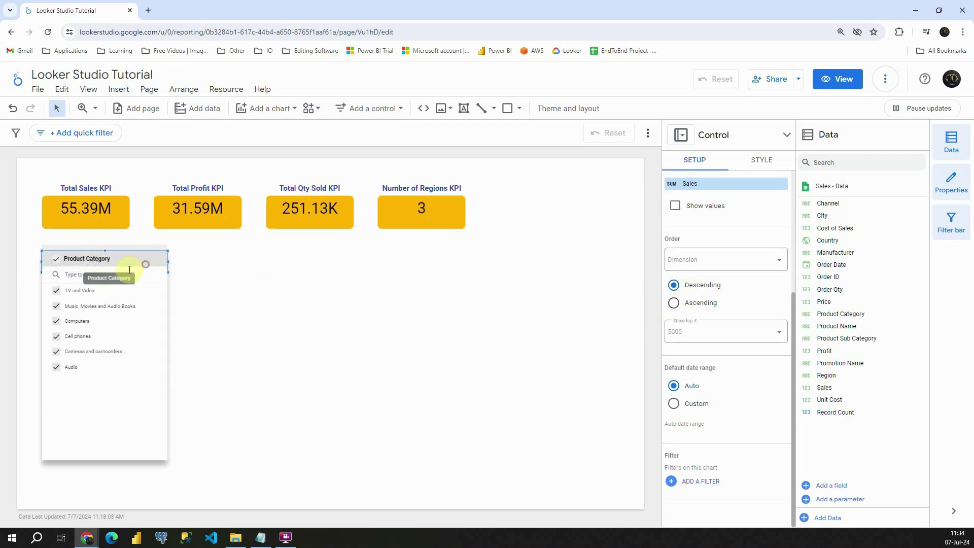
pyautogui.click(677, 304)
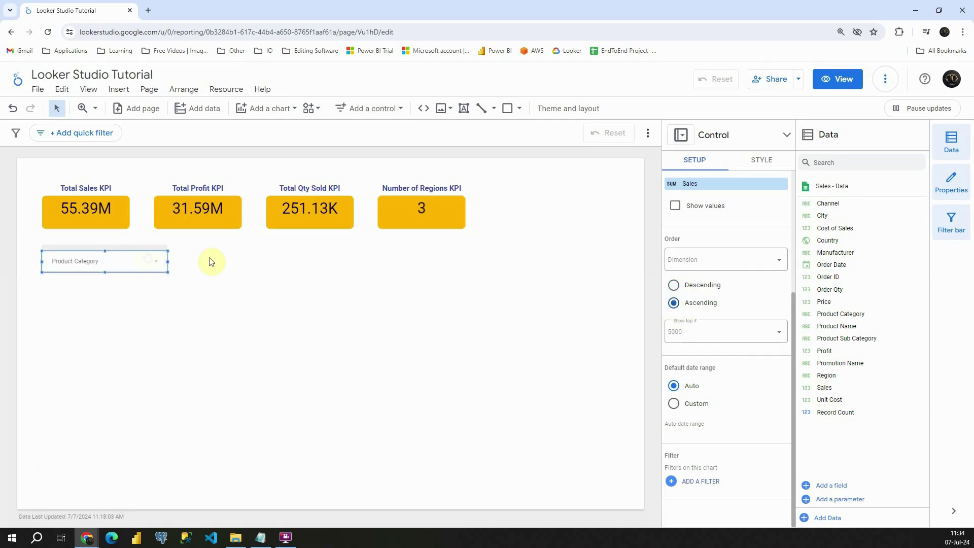
pyautogui.click(143, 258)
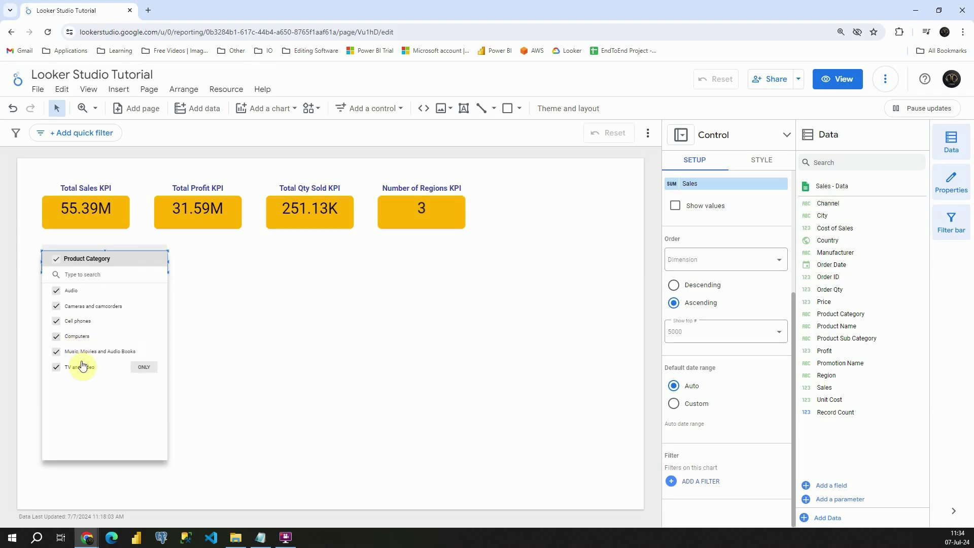
pyautogui.click(434, 317)
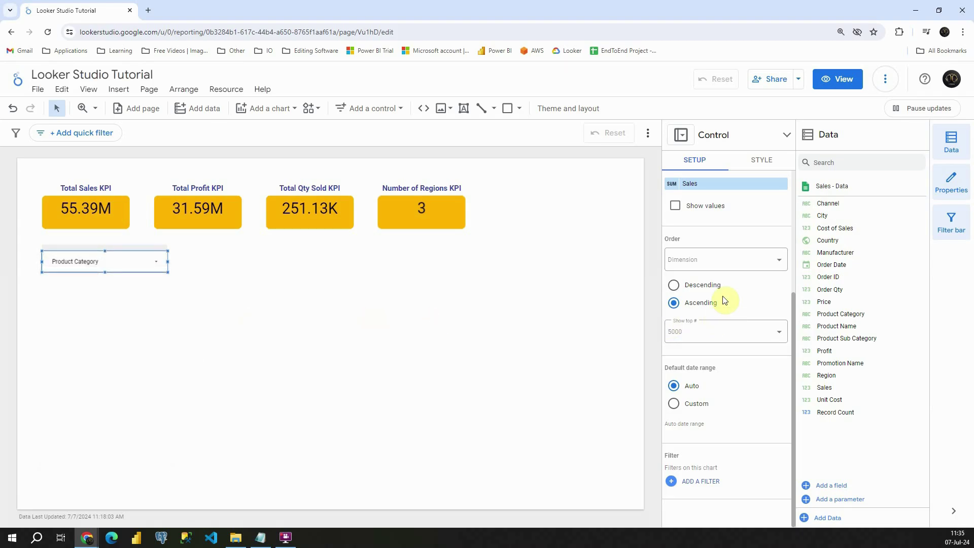
# Change the Product Category control's style to a Fixed-size list
pyautogui.click(756, 162)
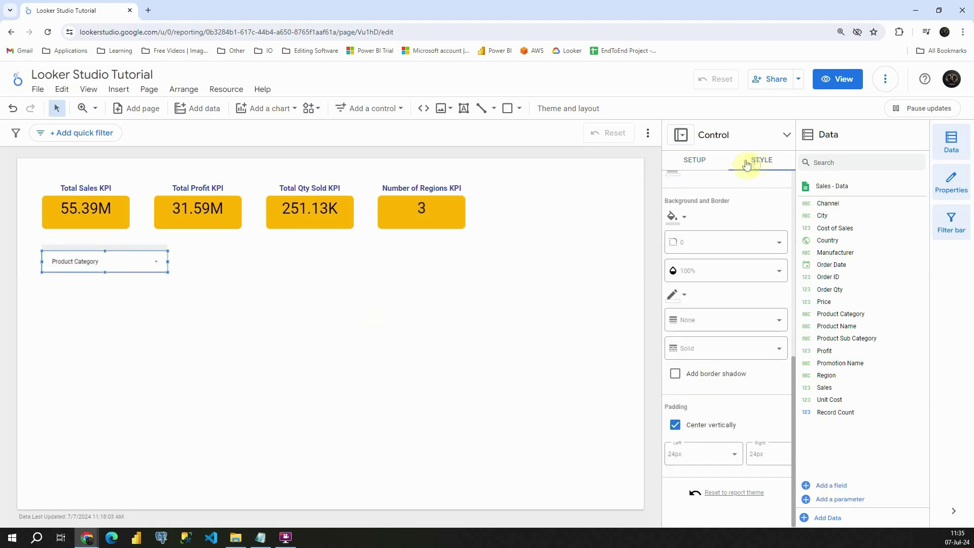
pyautogui.scroll(10, 725, 225)
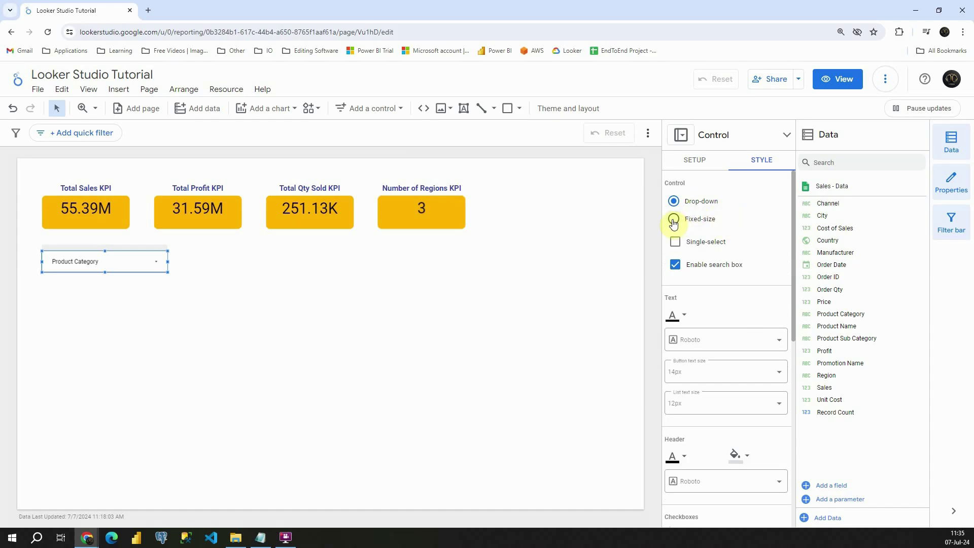
pyautogui.click(366, 108)
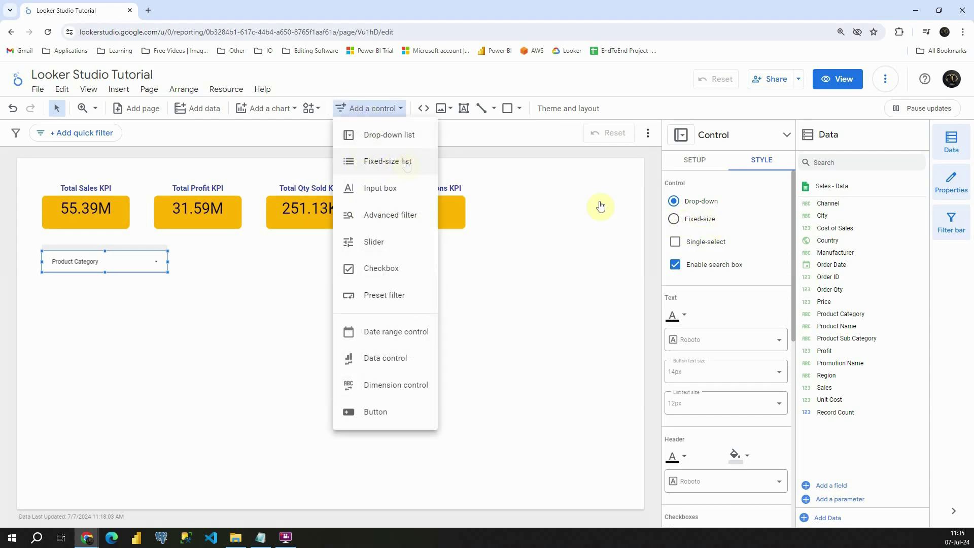
pyautogui.click(674, 220)
# Stretch the list taller so all six categories show on the canvas
pyautogui.click(174, 306)
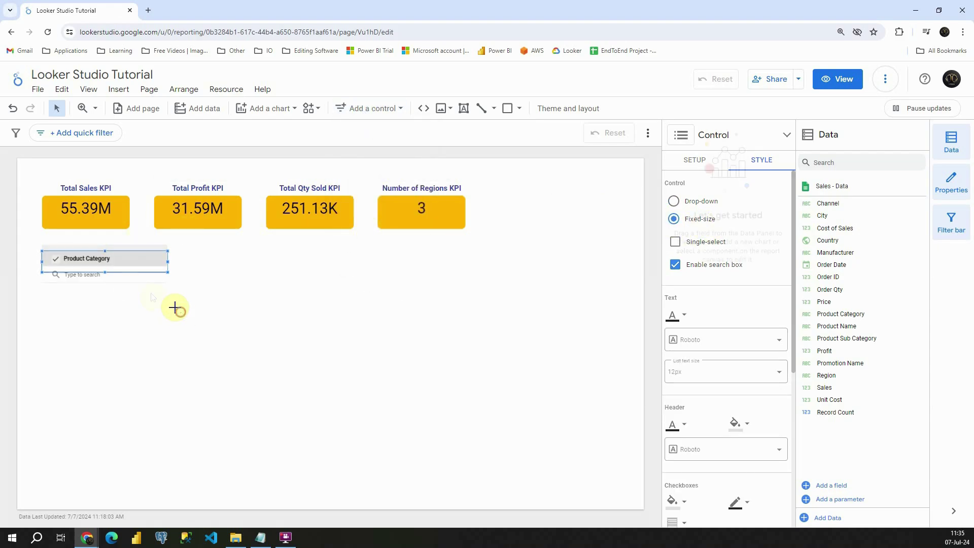
pyautogui.click(124, 272)
pyautogui.moveTo(104, 274); pyautogui.dragTo(102, 396)
pyautogui.click(236, 345)
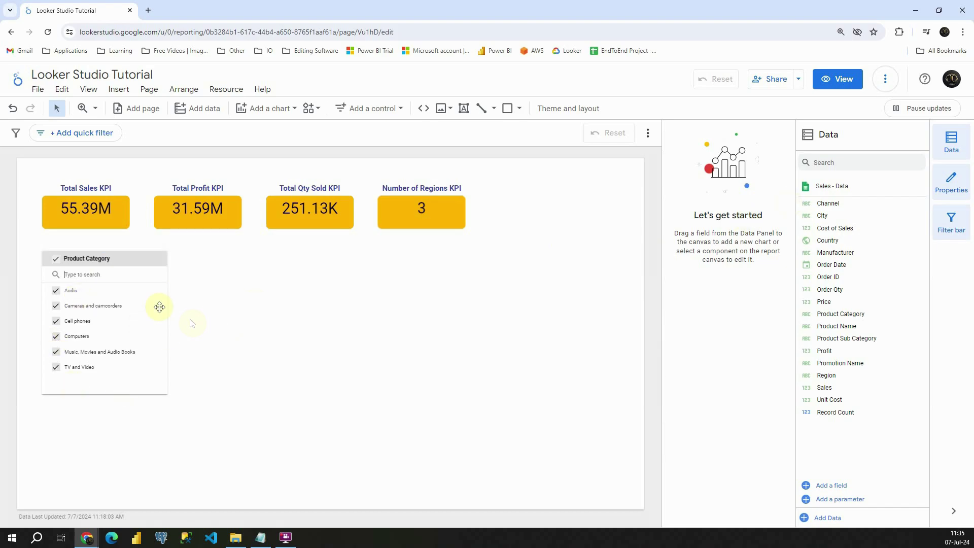
pyautogui.click(162, 279)
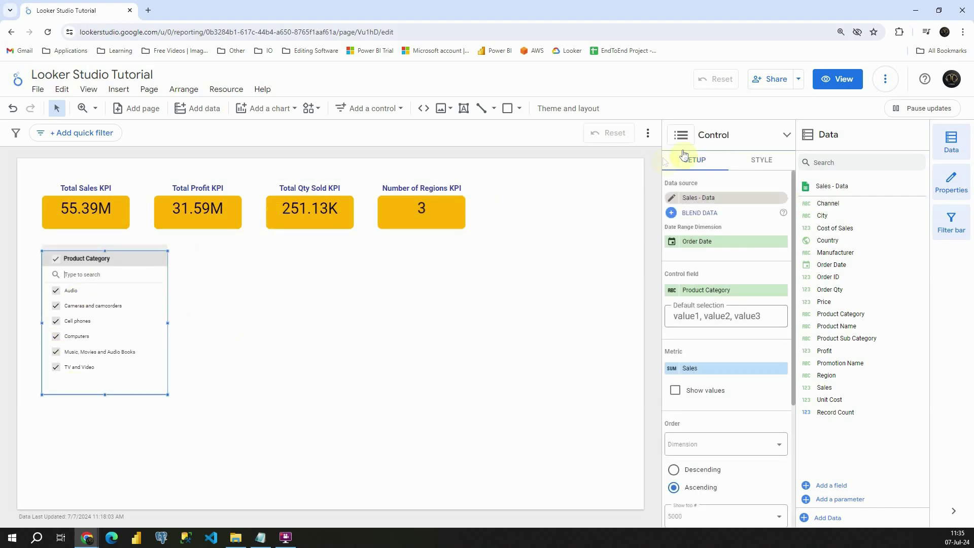
pyautogui.click(751, 159)
pyautogui.click(693, 248)
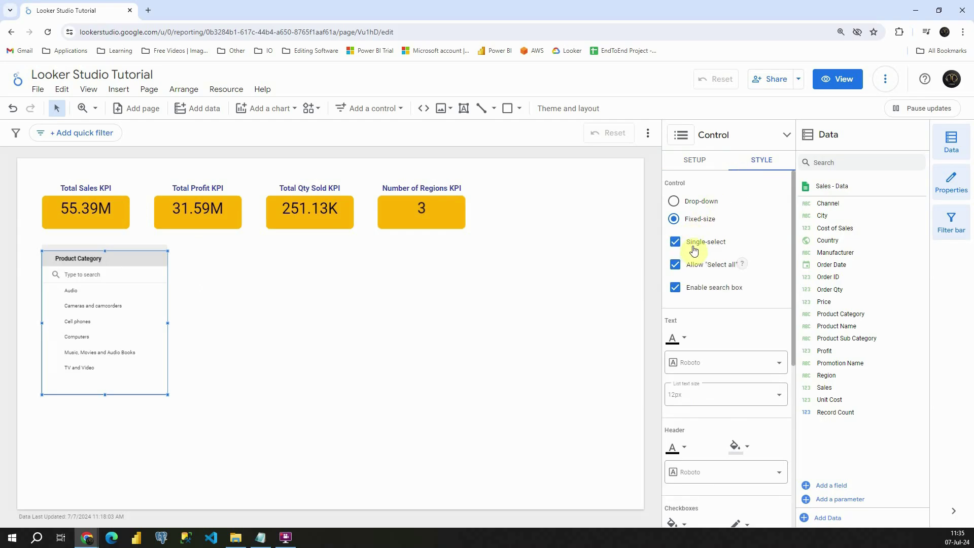
pyautogui.click(64, 306)
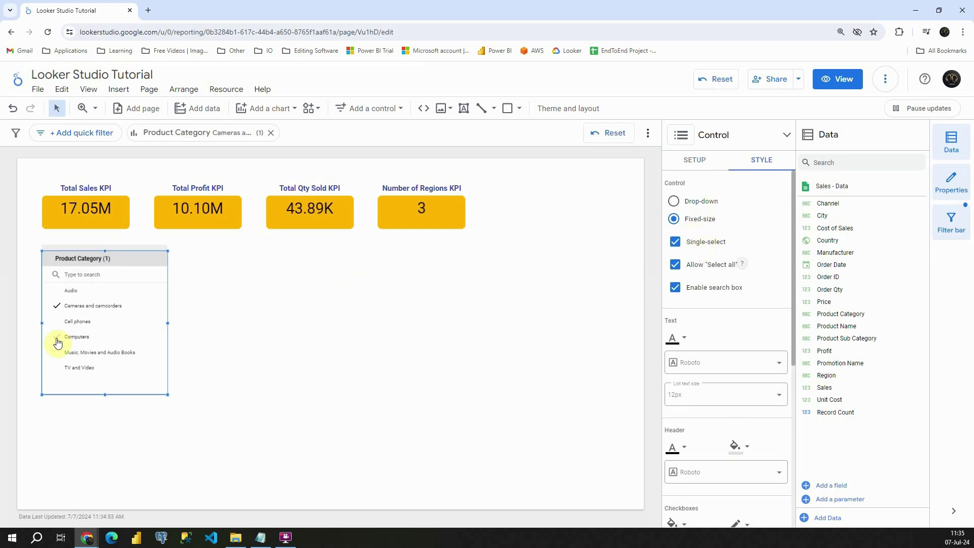
pyautogui.click(57, 352)
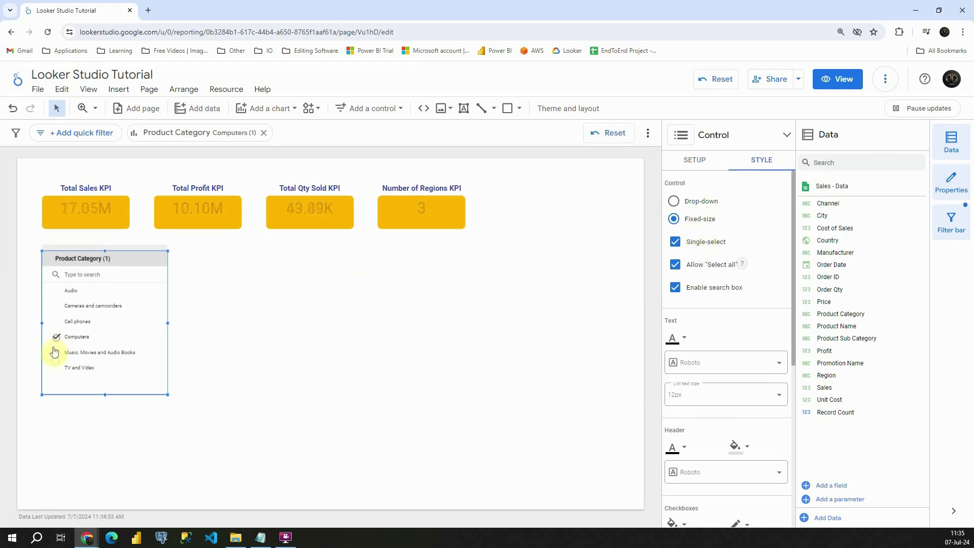
pyautogui.click(57, 321)
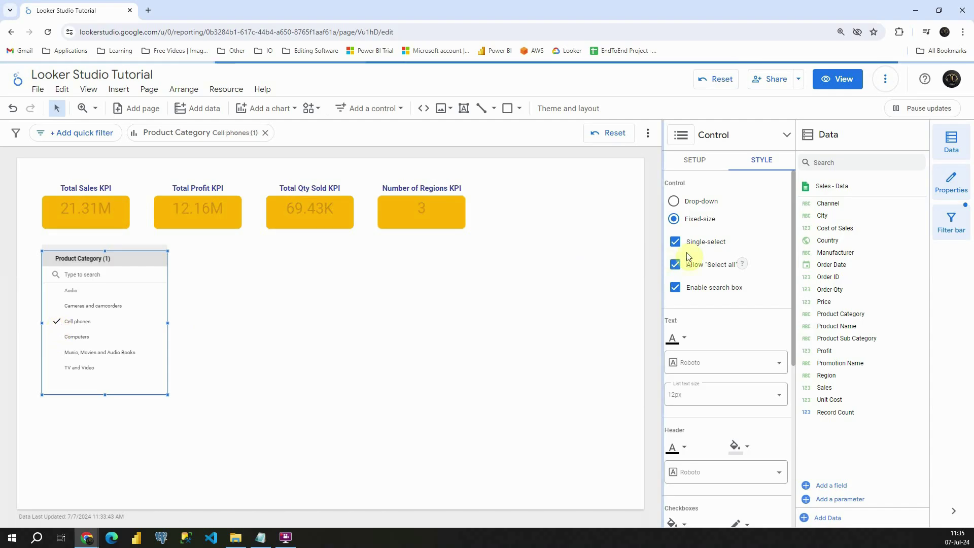
pyautogui.click(675, 243)
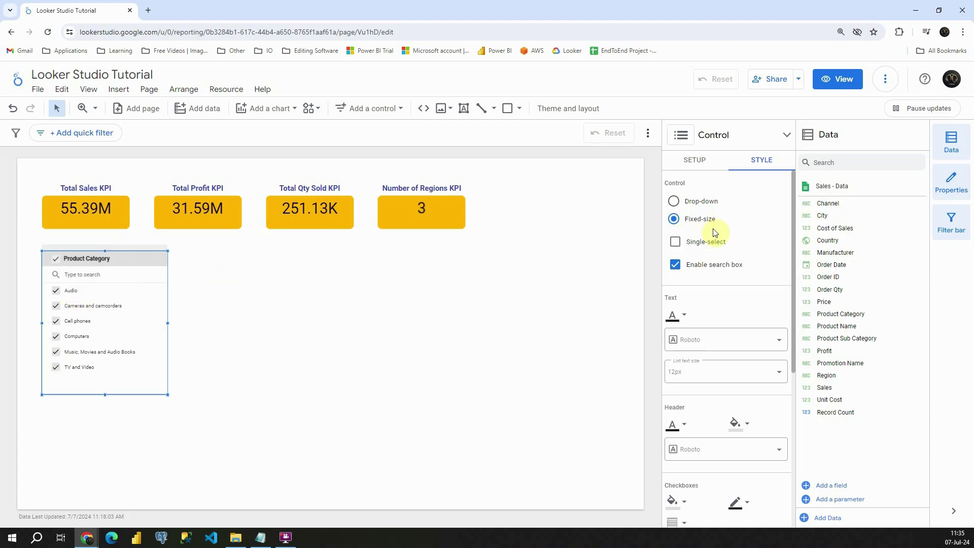
pyautogui.click(675, 265)
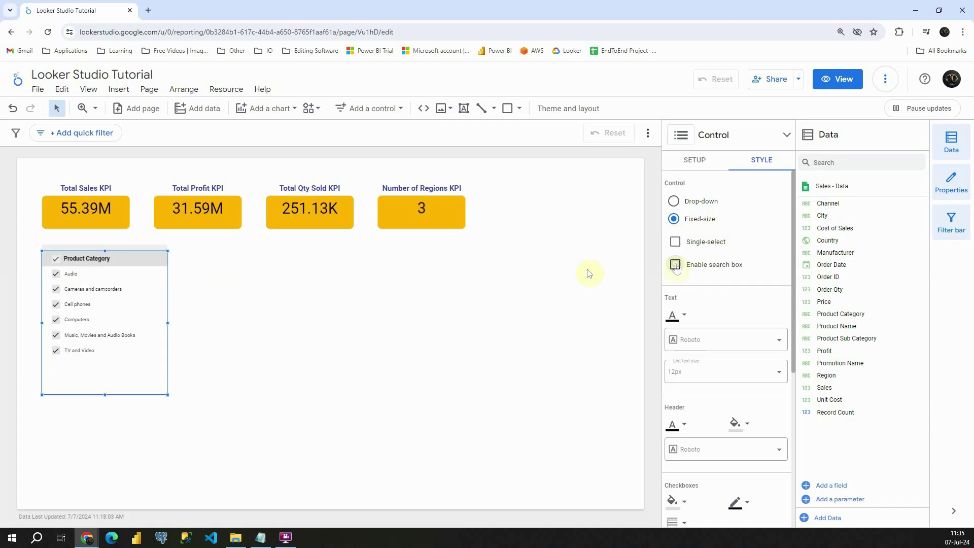
pyautogui.click(719, 266)
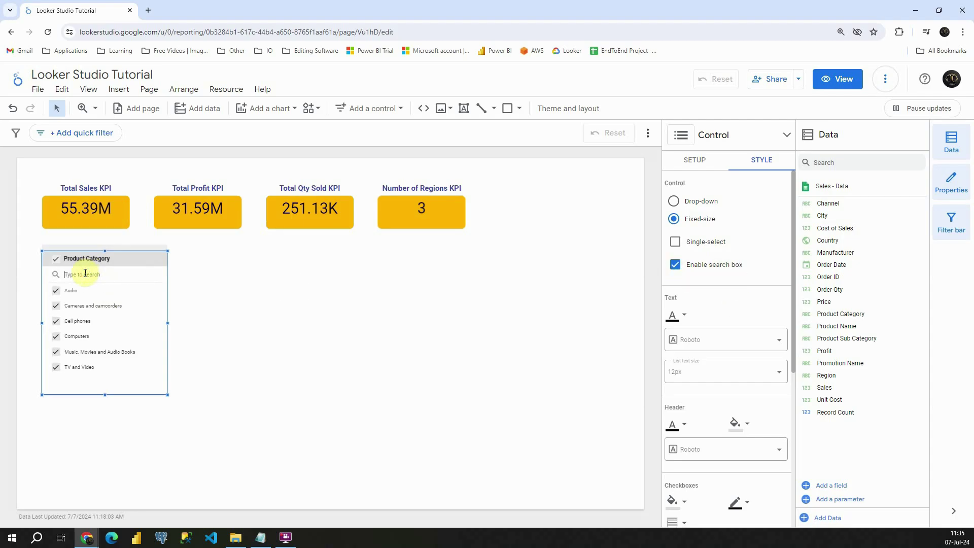
pyautogui.write('a')
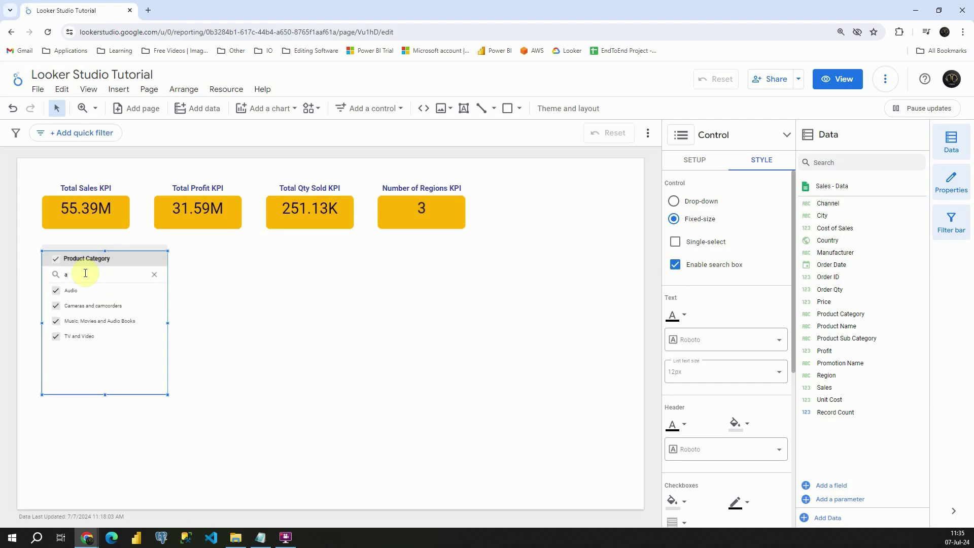
pyautogui.write('udi')
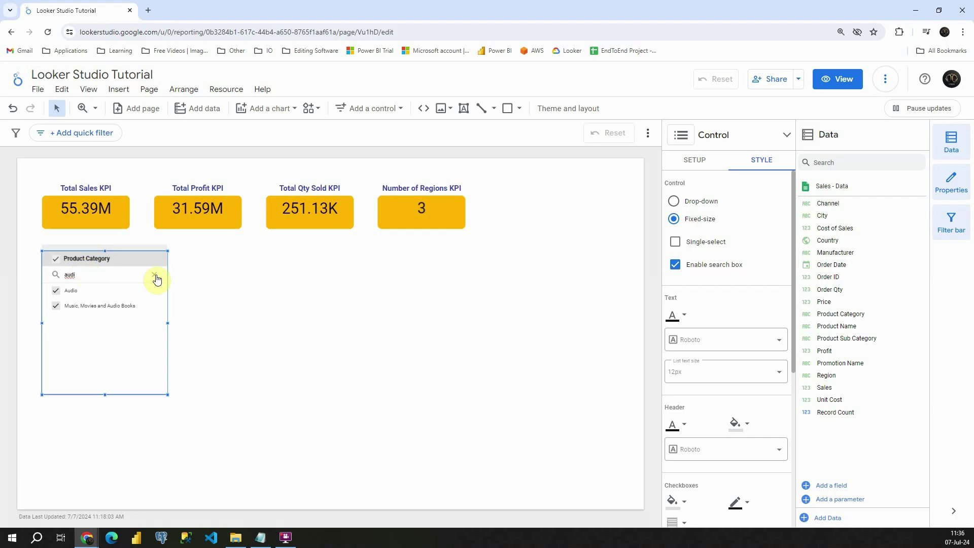
pyautogui.click(156, 276)
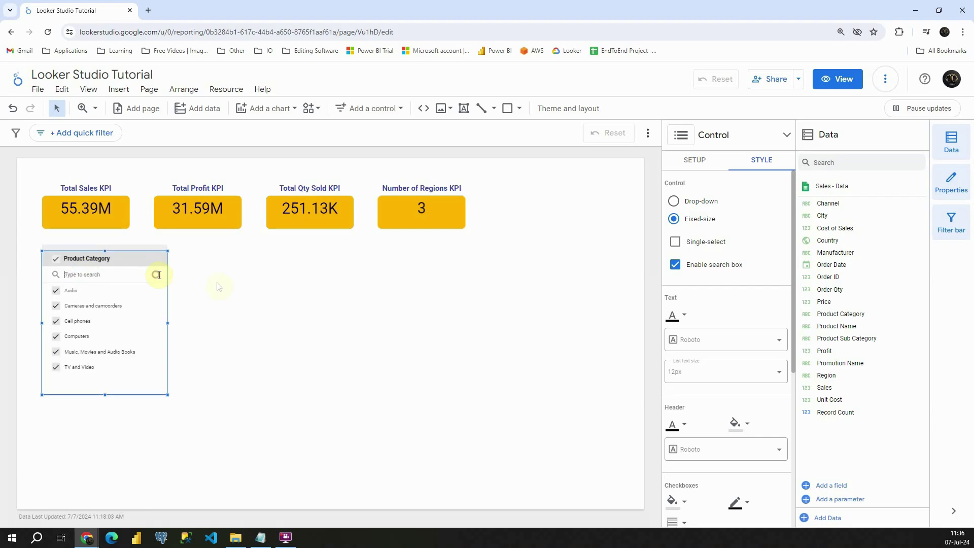
pyautogui.scroll(-2, 713, 247)
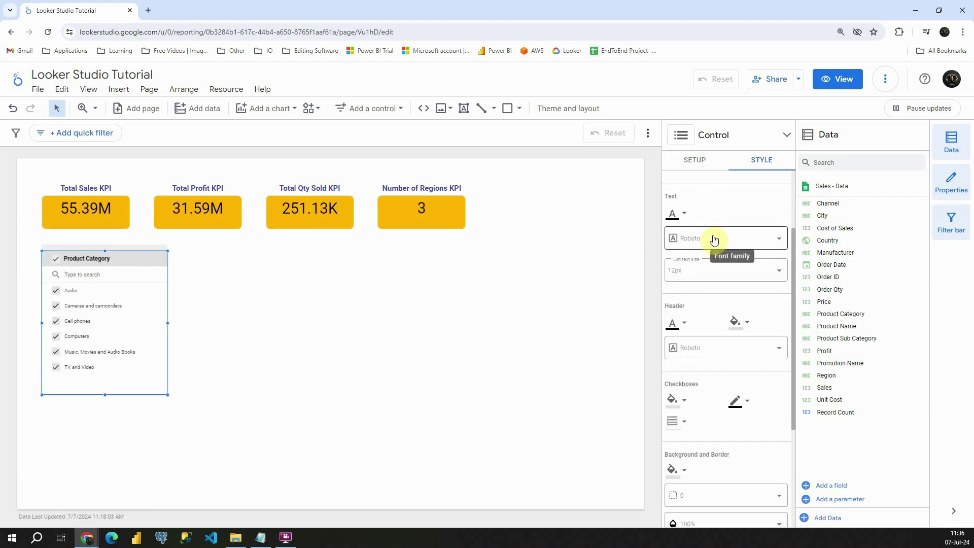
# Set the list's text color to red and its checkbox color to green
pyautogui.click(684, 213)
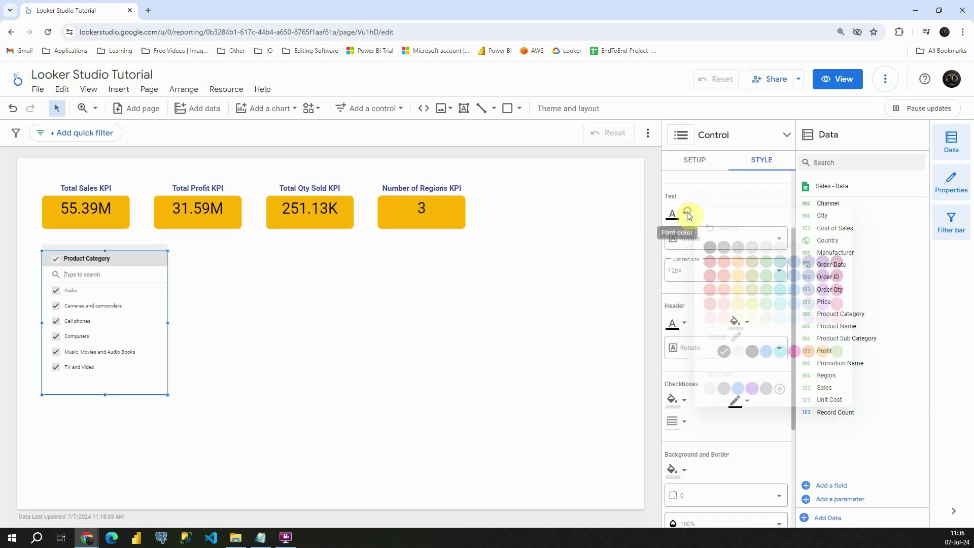
pyautogui.click(726, 259)
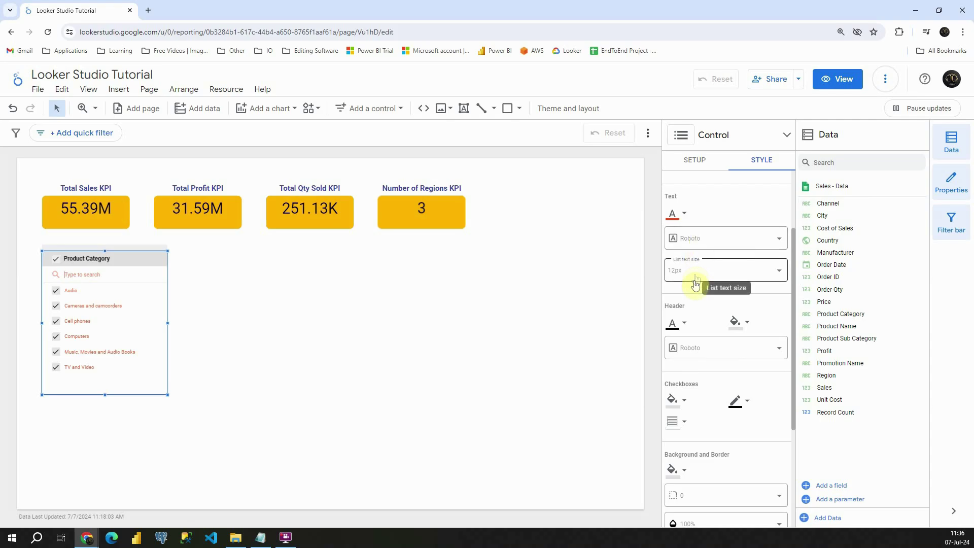
pyautogui.scroll(-2, 695, 284)
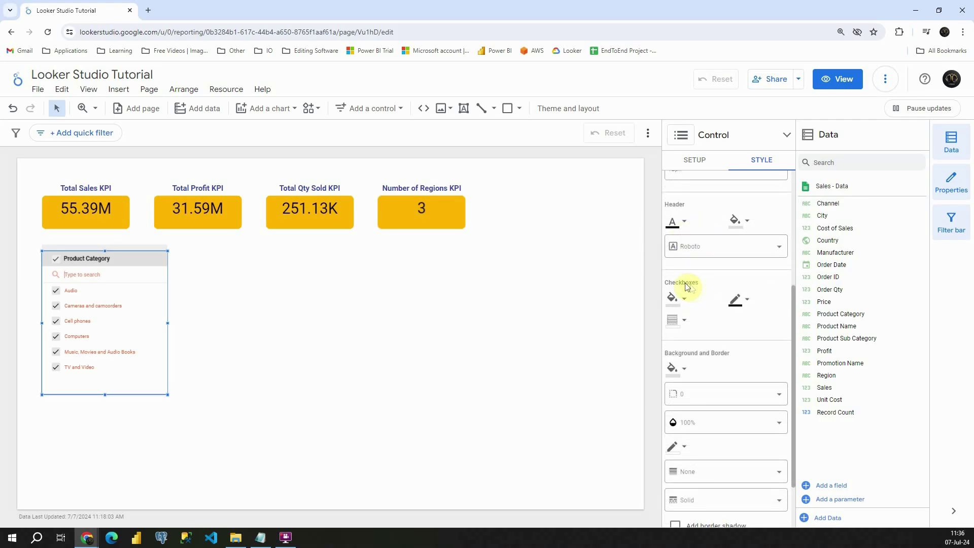
pyautogui.click(737, 299)
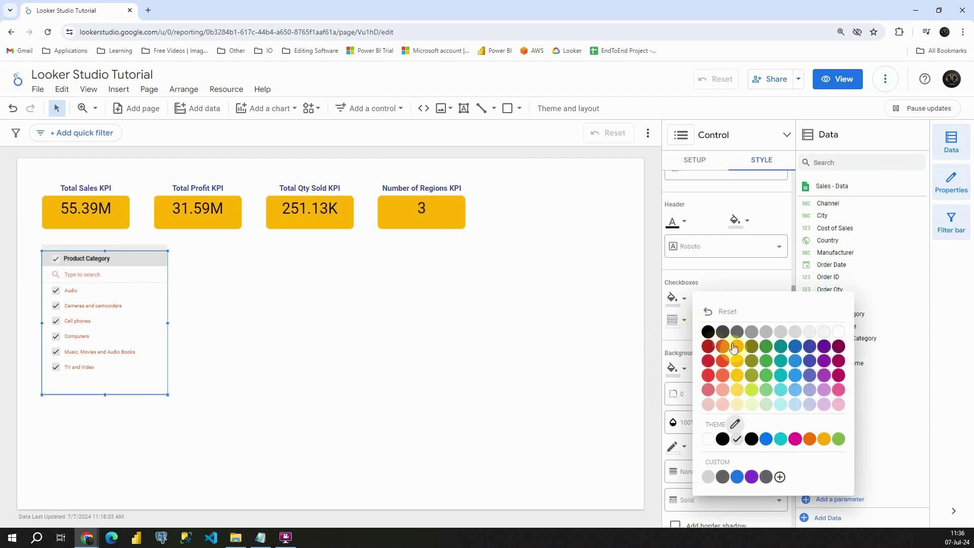
pyautogui.click(766, 361)
pyautogui.scroll(-2, 709, 312)
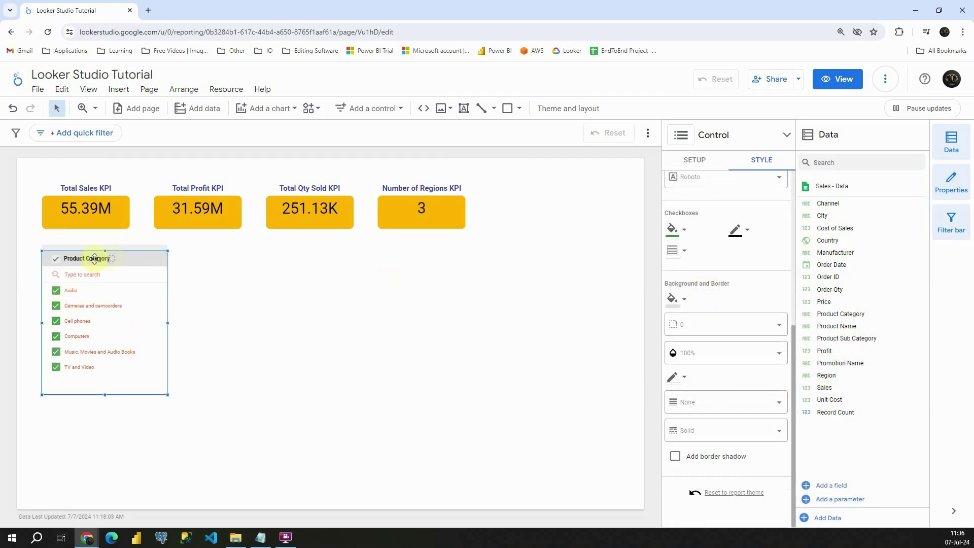